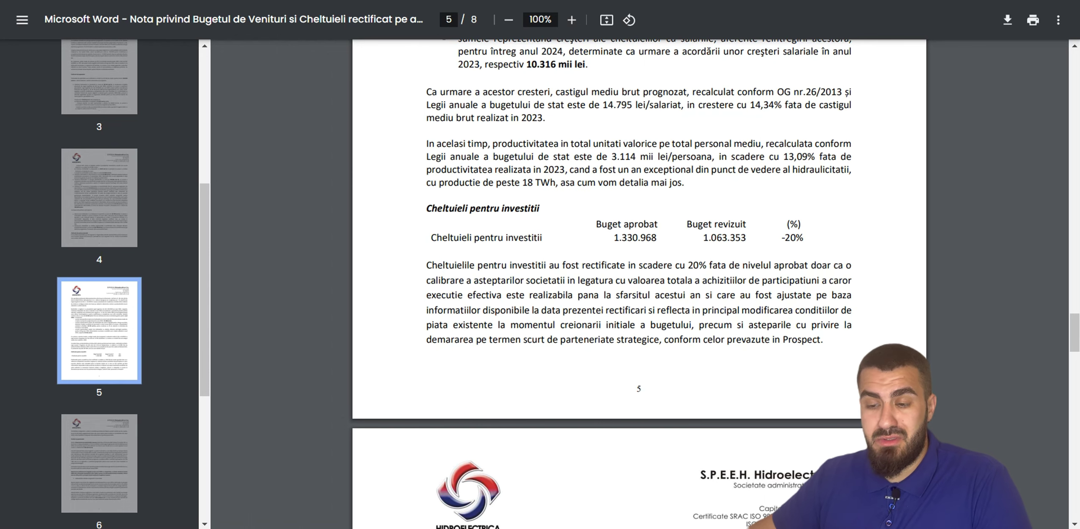
Read past the investment expenses section of the revised budget note.
scroll(639, 282, "down", 5)
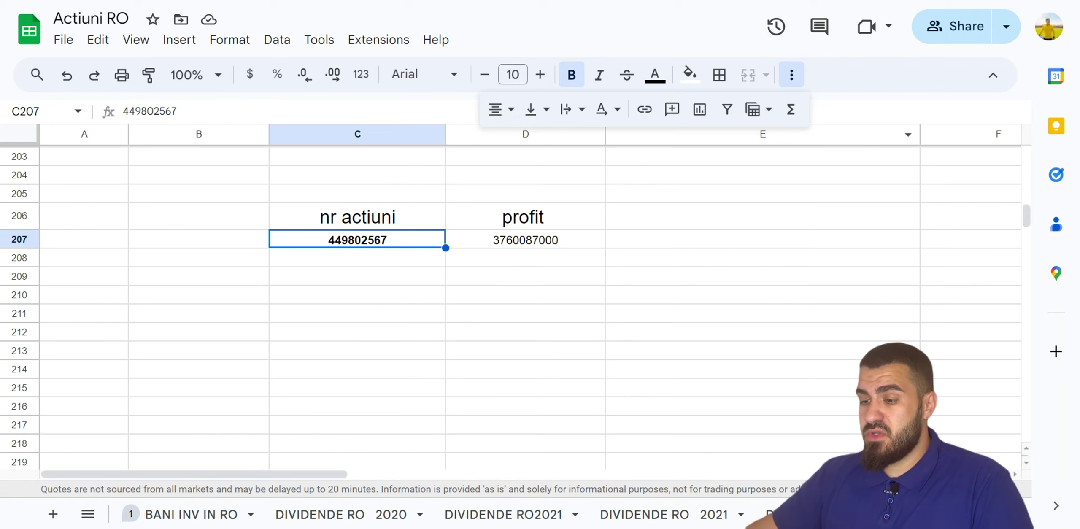
In the Actiuni RO spreadsheet, calculate profit per share in E208 by dividing D207 by C207.
left_click(763, 257)
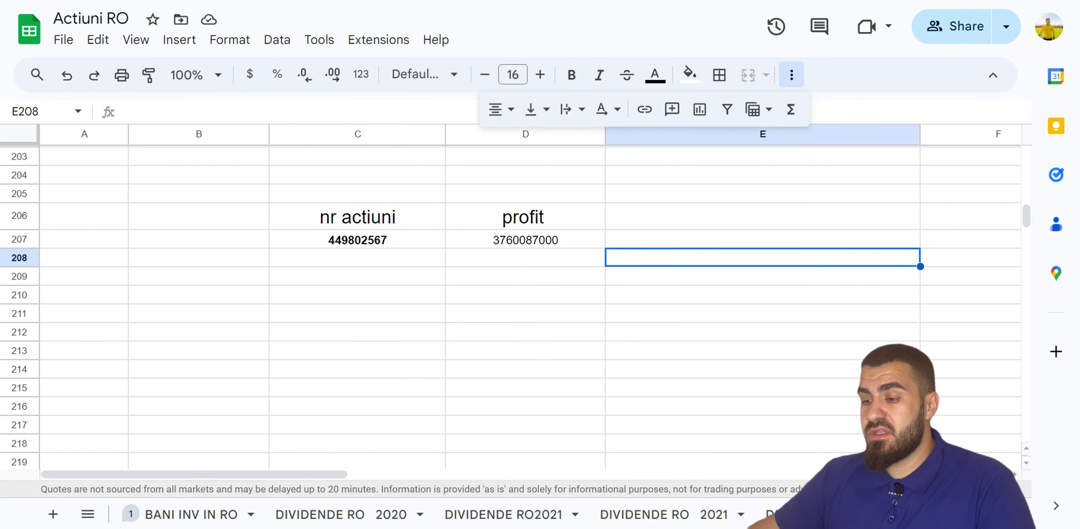
type("=")
left_click(525, 239)
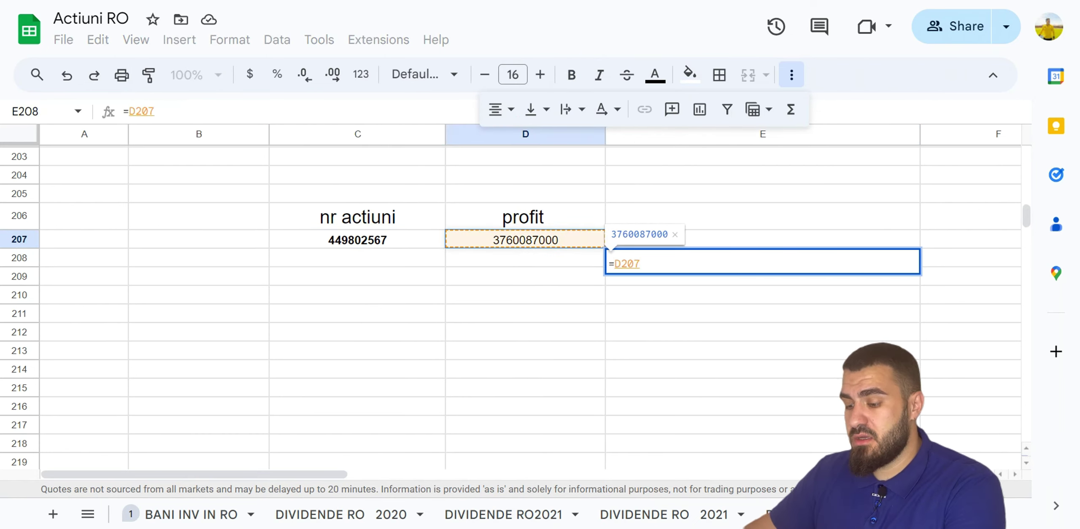
type("/C207")
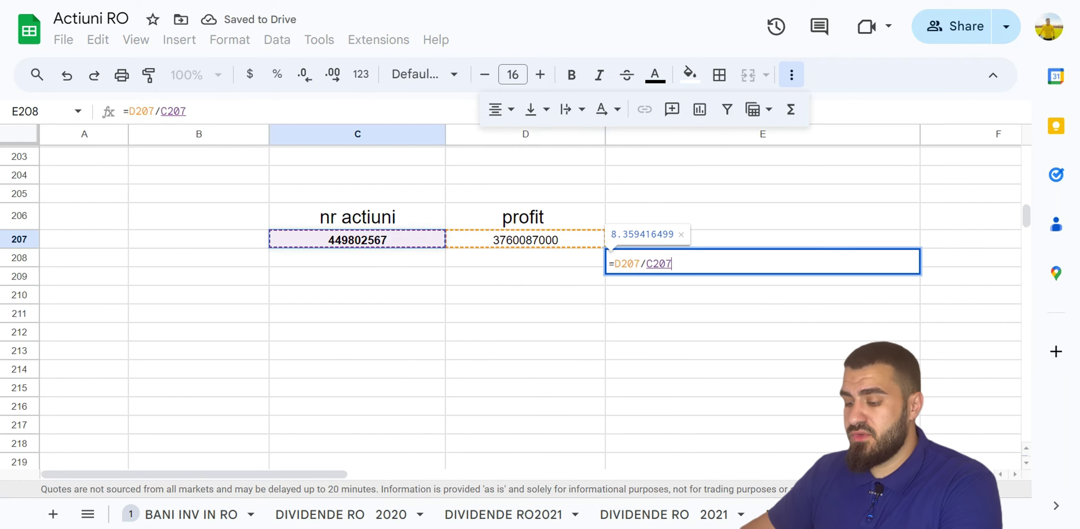
key("Return")
left_click(763, 322)
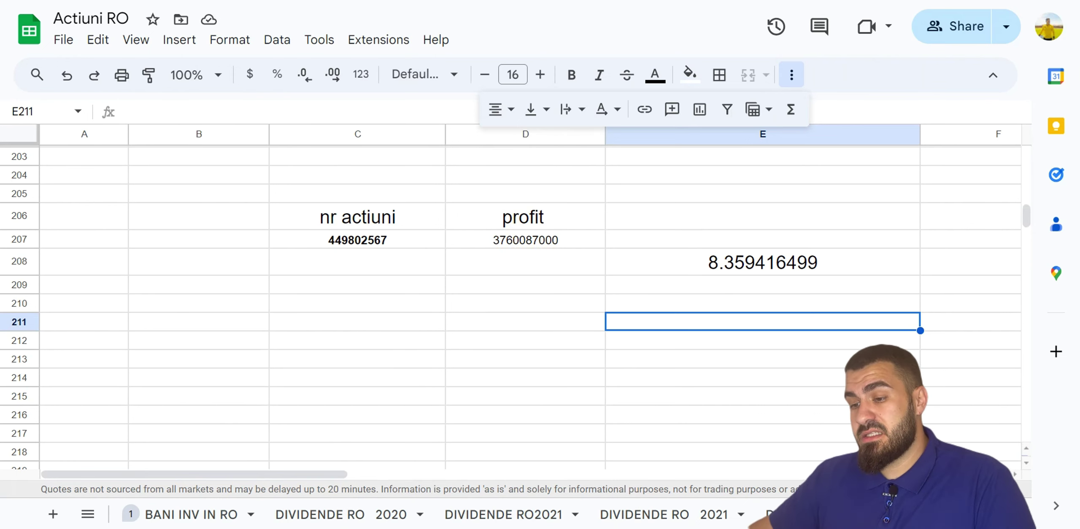
Calculate the net amount per share in D213 by multiplying E208 by 0.92.
left_click(525, 359)
type("=")
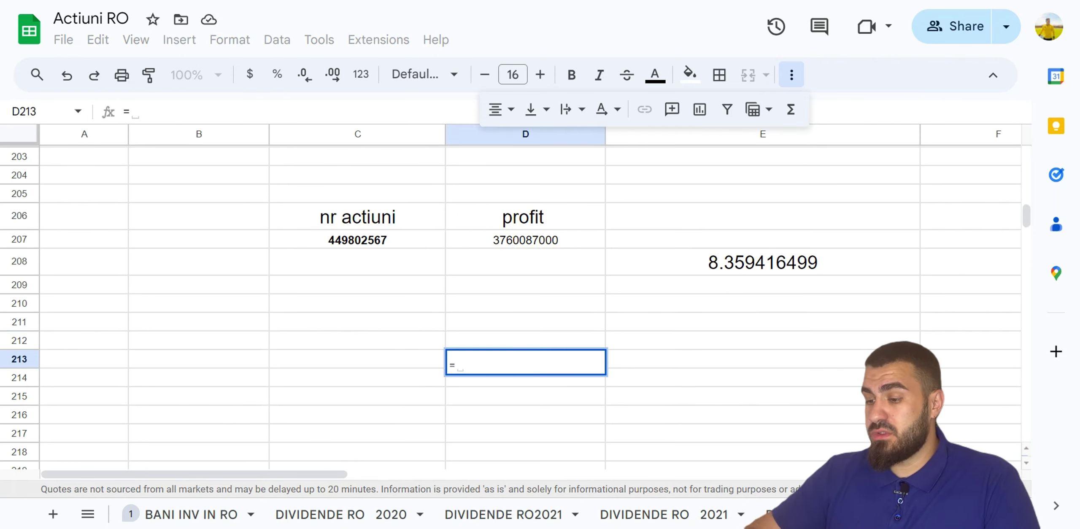
type("E208*")
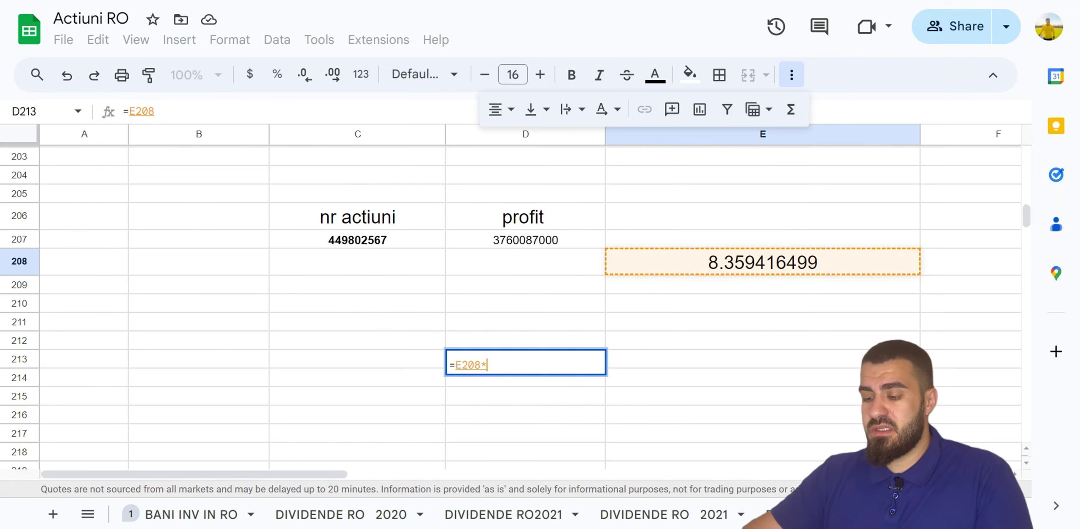
type("0.92")
key("Return")
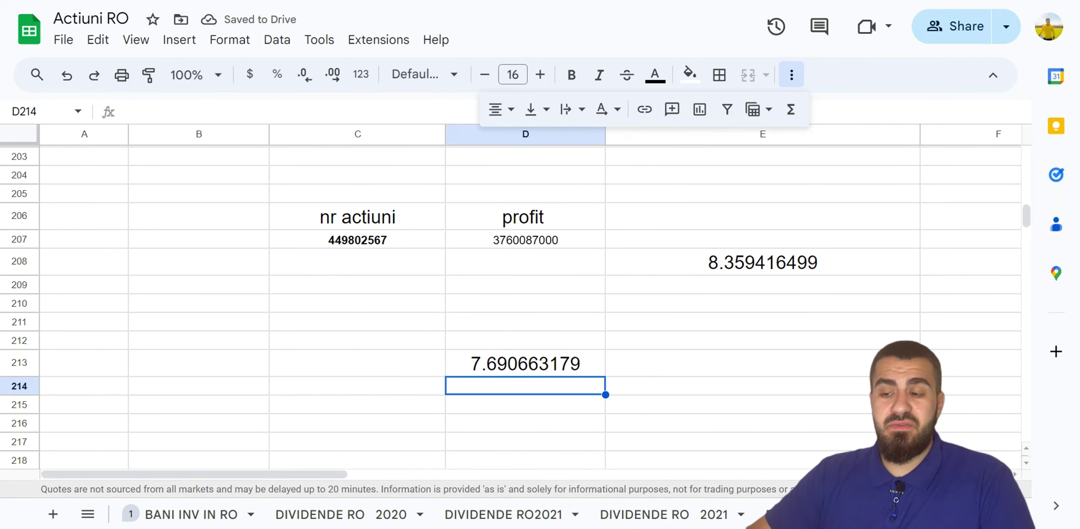
scroll(521, 302, "right", 3)
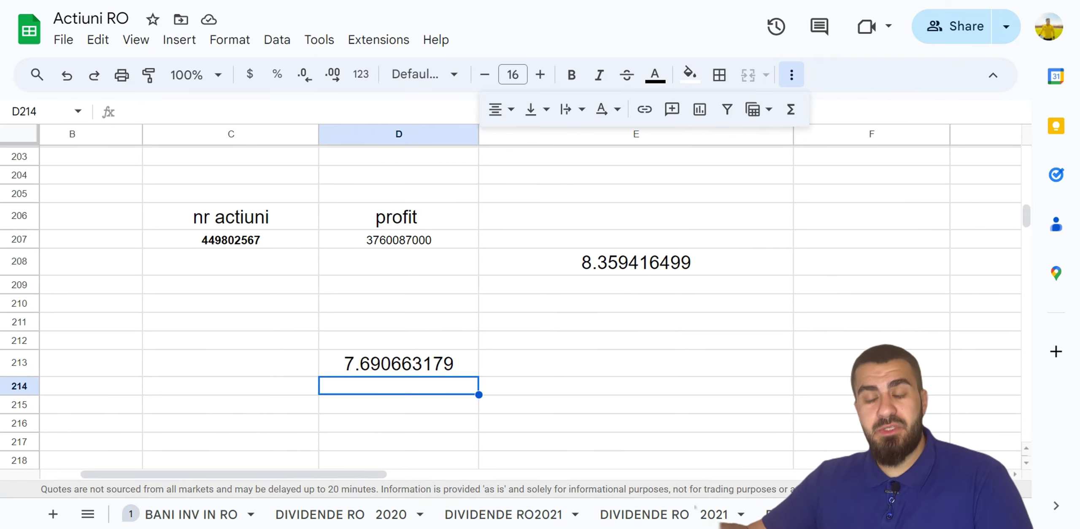
Enter 120 in C213, beside the net per-share amount.
left_click(231, 363)
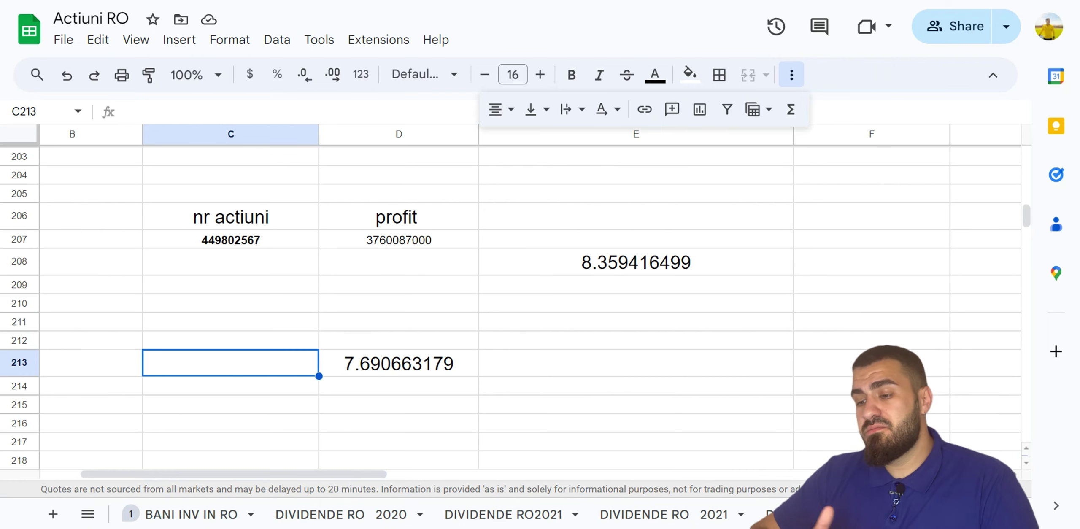
left_click(636, 262)
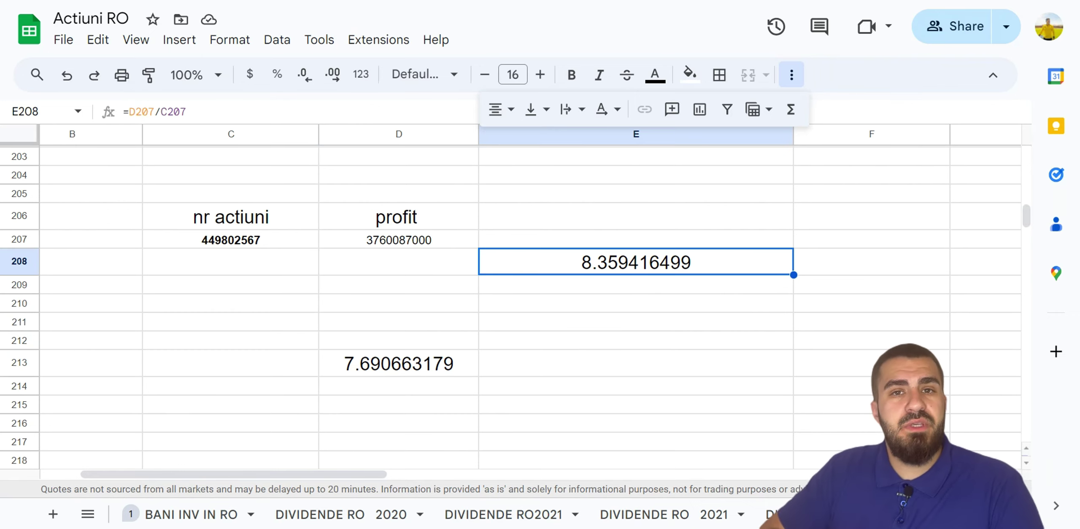
left_click(231, 363)
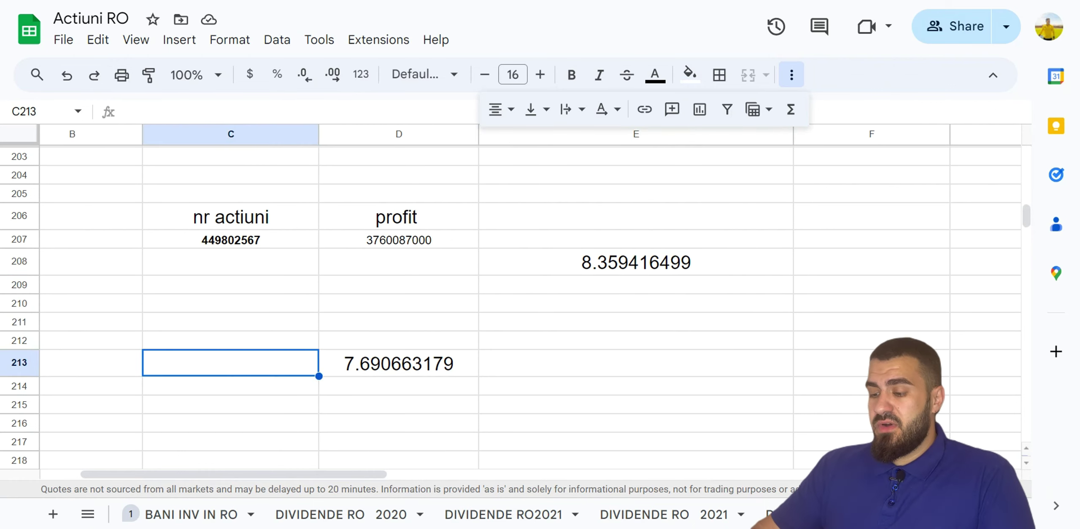
type("120")
key("Tab")
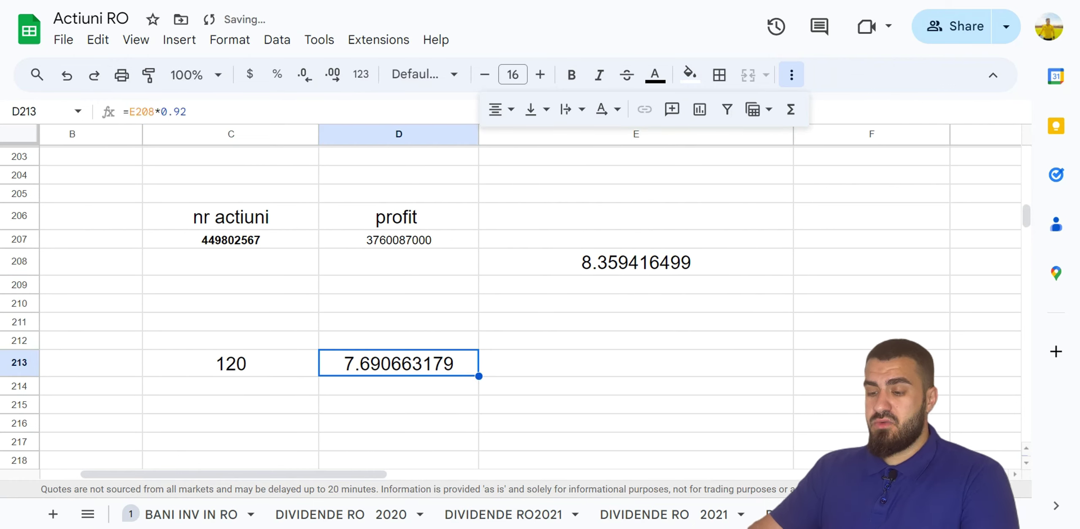
Calculate the yield in C216 by dividing the net amount in D213 by C213.
left_click(231, 385)
type("=D213/")
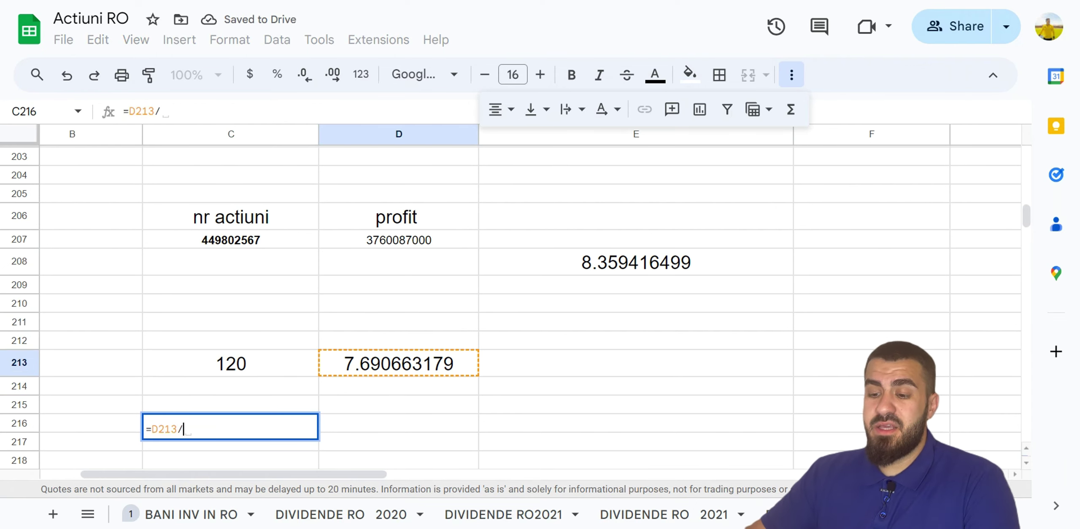
left_click(231, 363)
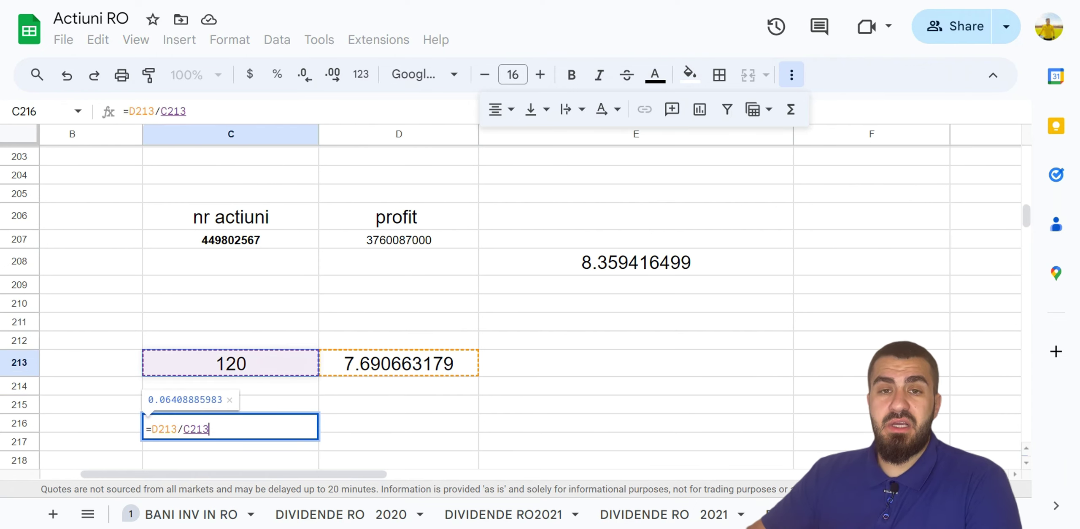
key("Return")
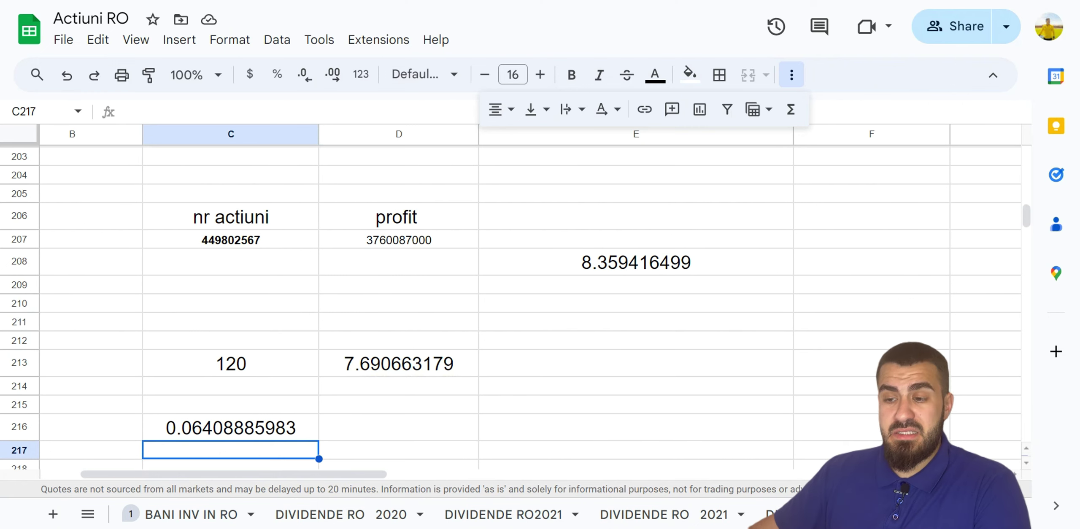
Format the yield in C216 as a percentage.
left_click(231, 426)
left_click(230, 39)
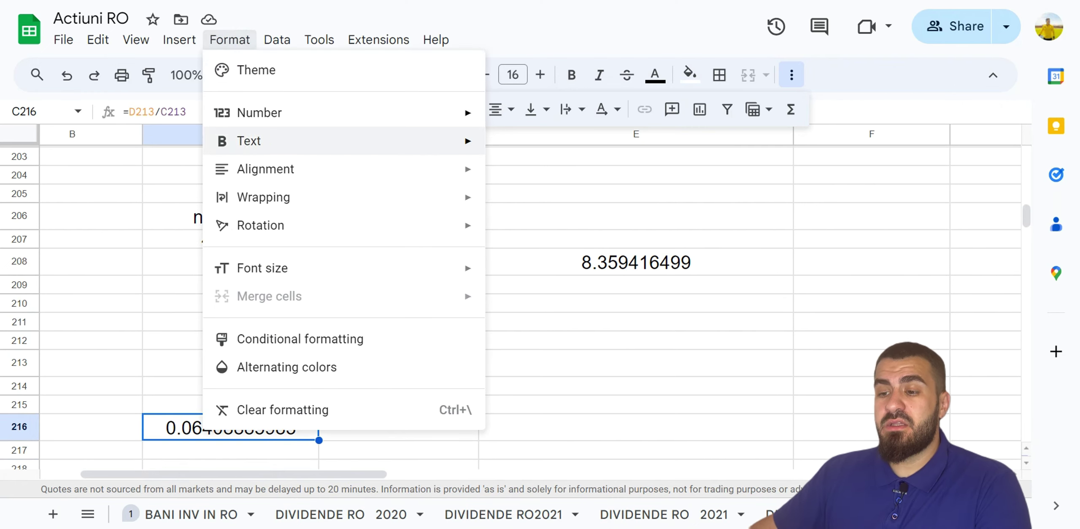
mouse_move(259, 113)
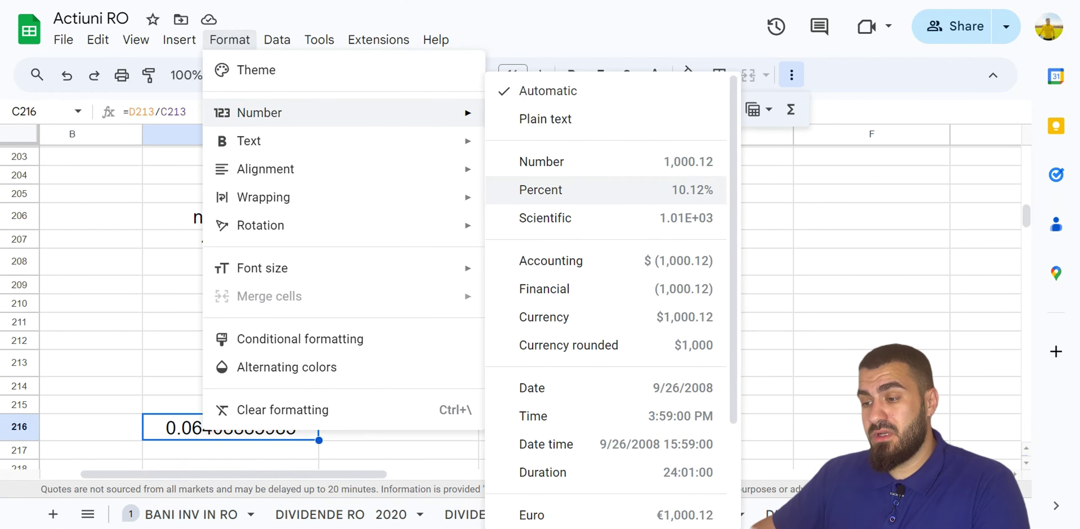
left_click(536, 191)
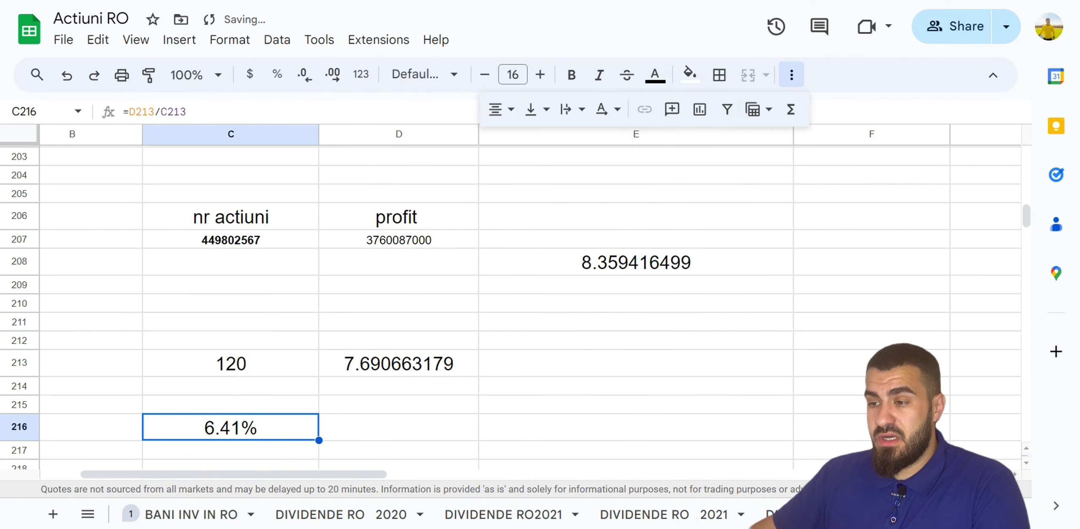
Look over the dividend prices and net yields on the DIVIDENDE RO 2024 sheet and return to the PORTOFOLIU sheet.
scroll(422, 514, "right", 3)
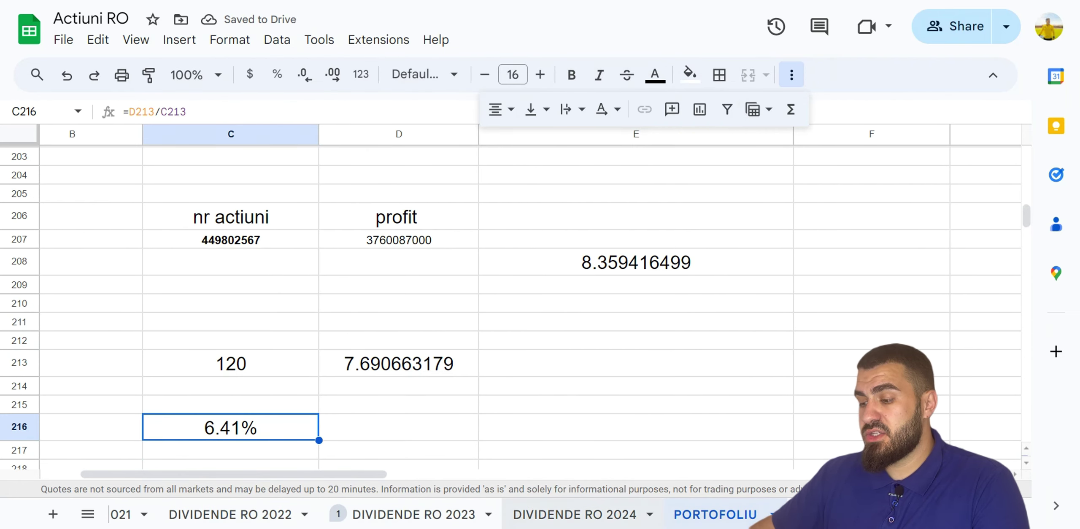
key("ctrl+Page_Up")
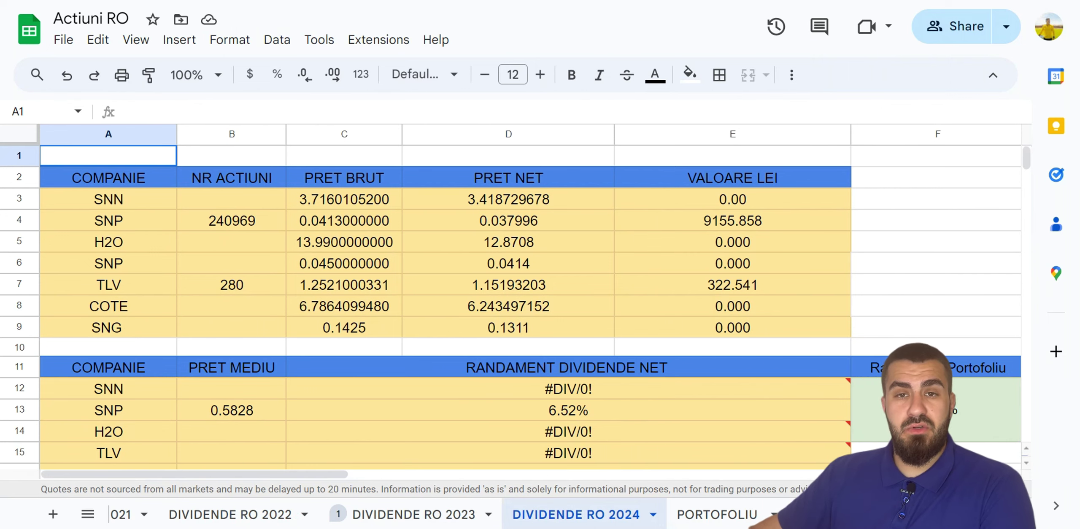
mouse_move(568, 388)
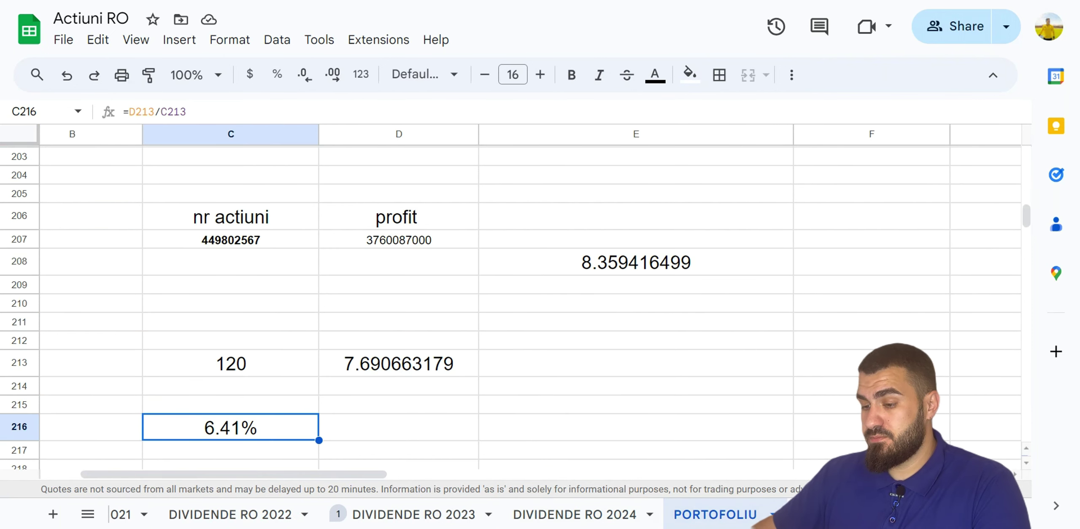
left_click(398, 427)
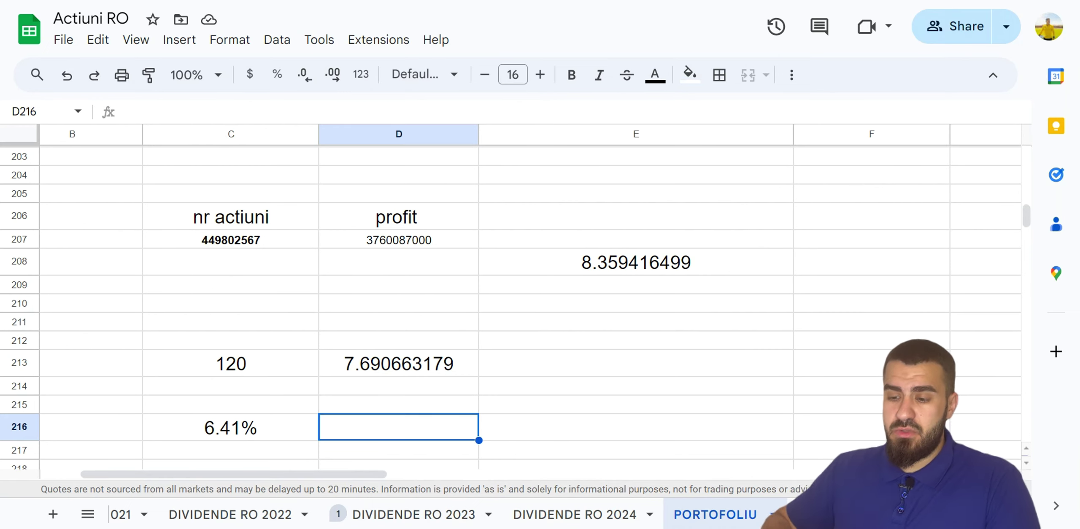
left_click(635, 427)
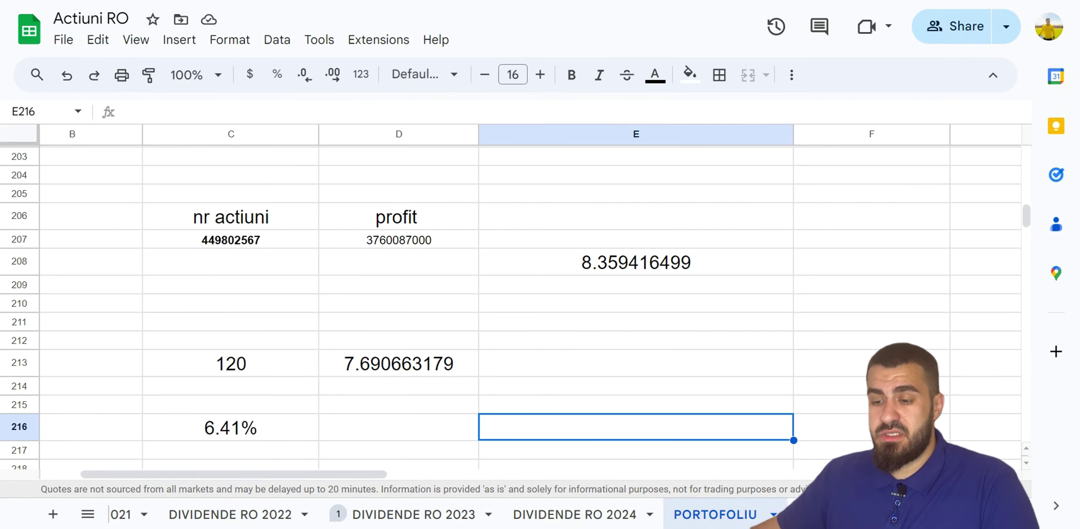
Set the value in C213 to 110 to recalculate the yield.
left_click(231, 363)
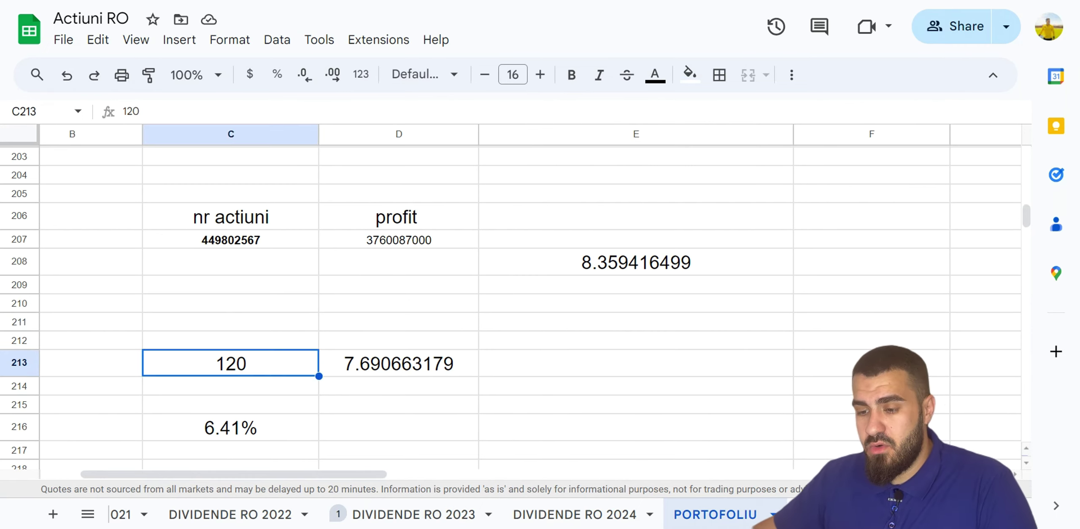
key("Return")
key("BackSpace")
key("BackSpace")
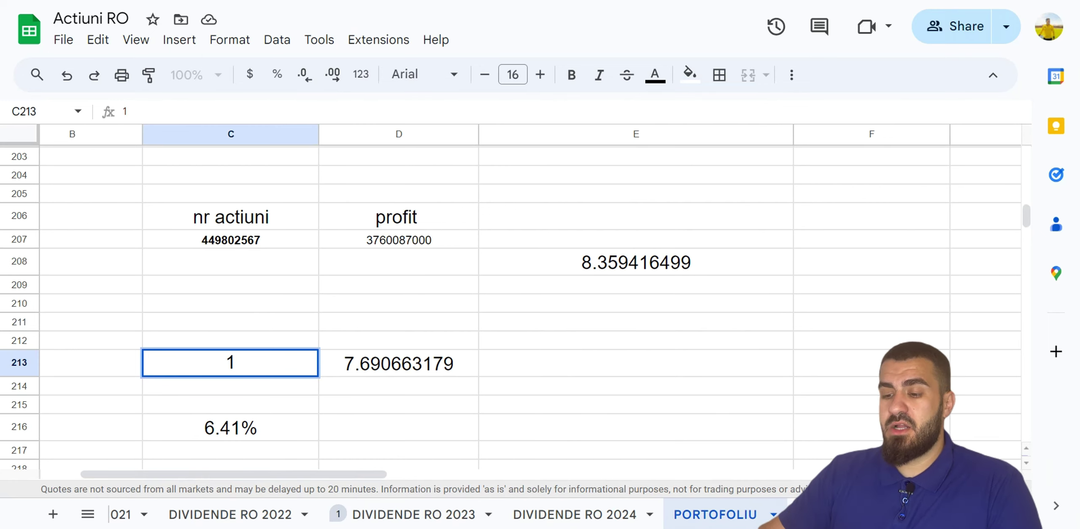
type("10")
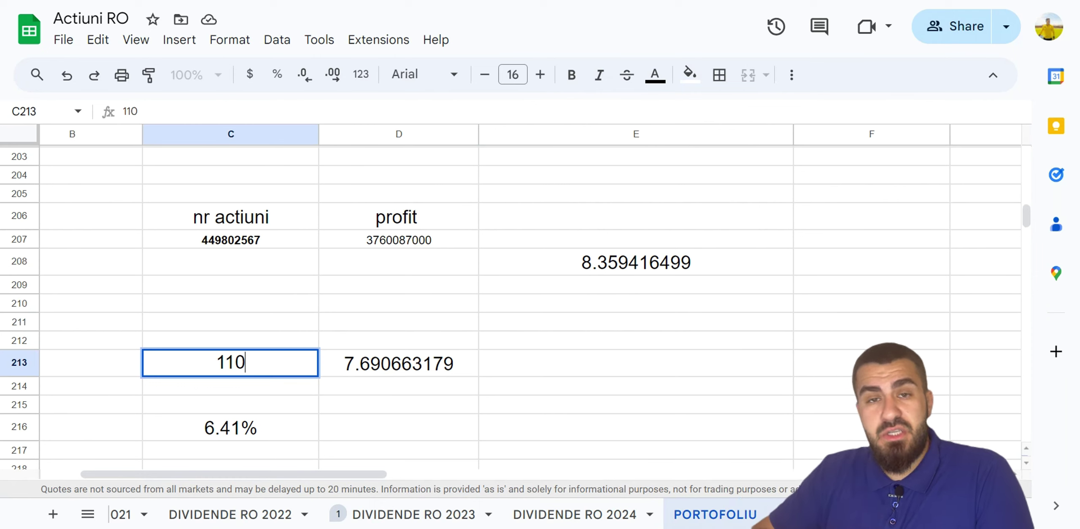
key("Return")
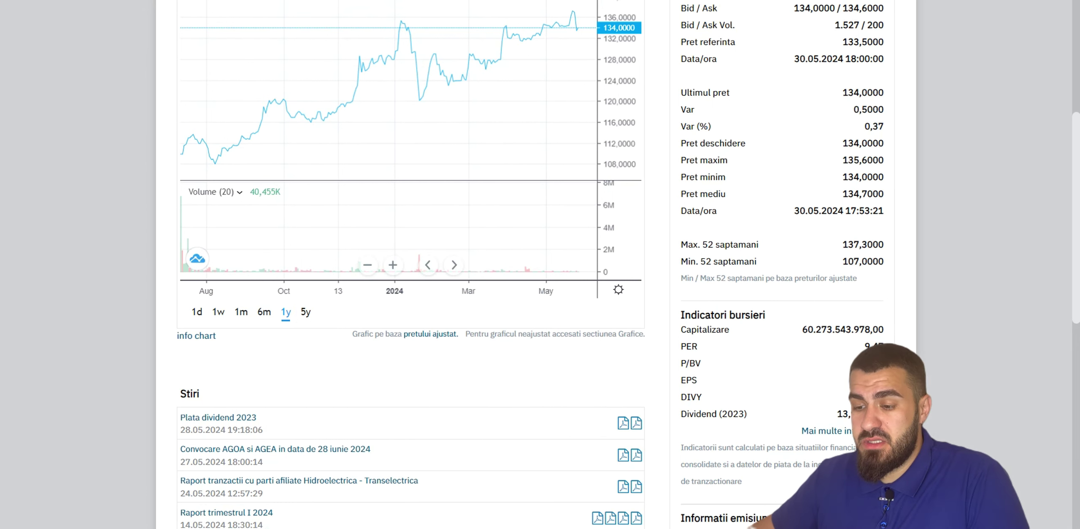
Examine the Hidroelectrica stock page, viewing the issuer details and returning to the summary with its prices and market indicators.
scroll(409, 169, "up", 1)
scroll(409, 211, "up", 5)
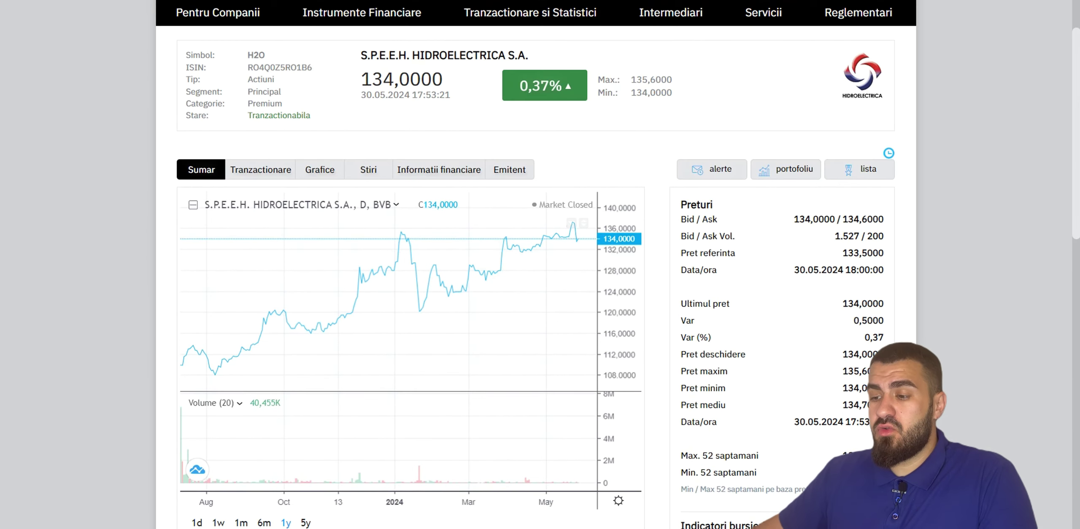
left_click(509, 170)
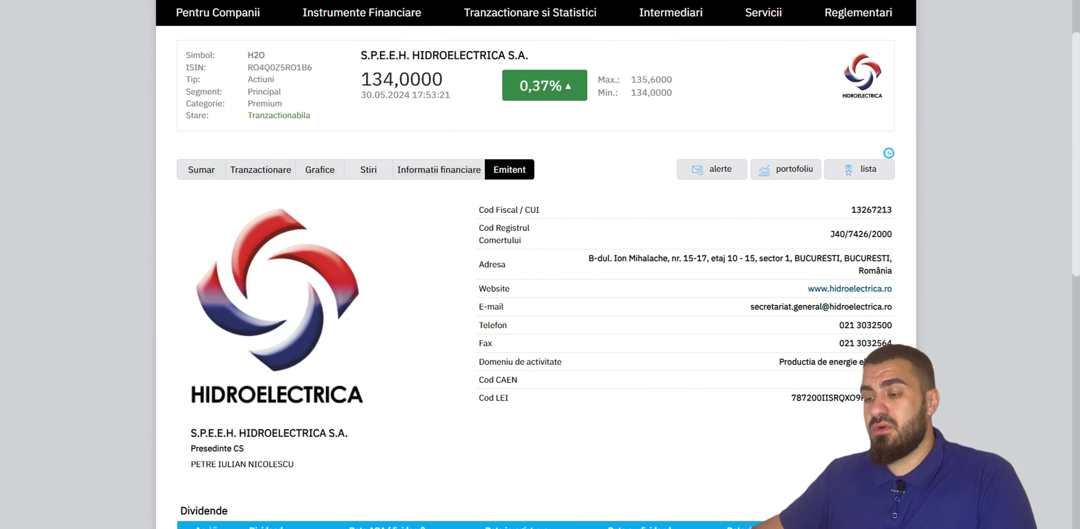
left_click(201, 169)
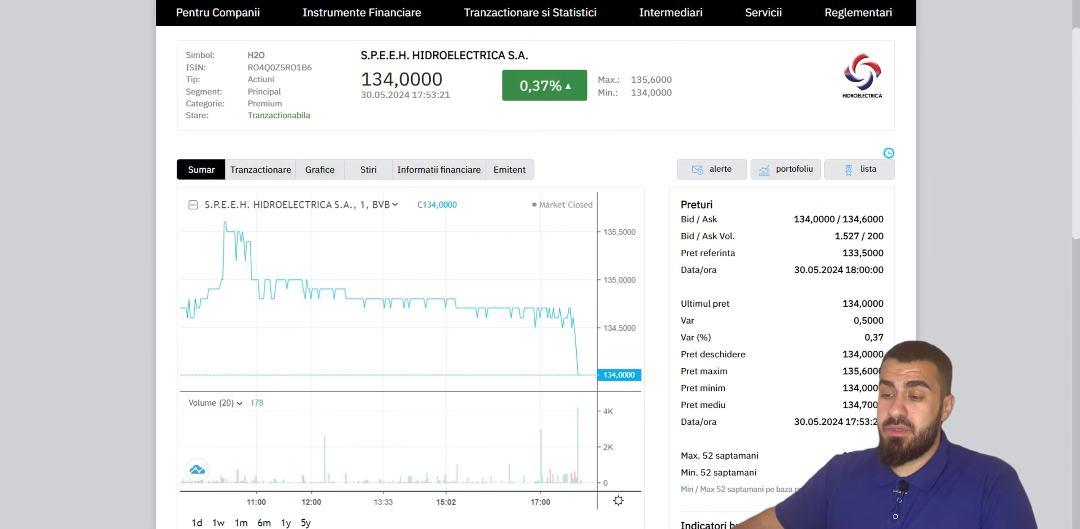
scroll(540, 264, "down", 5)
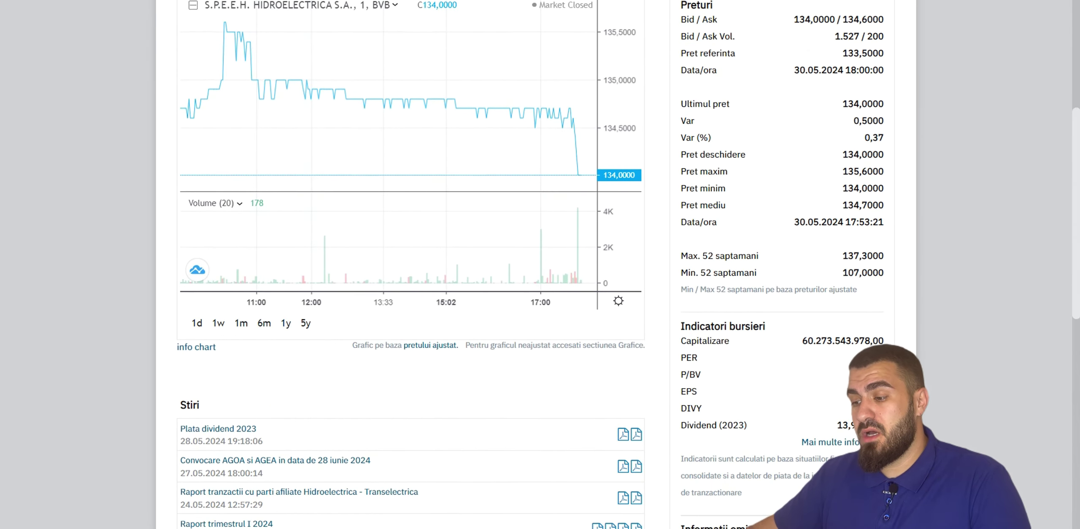